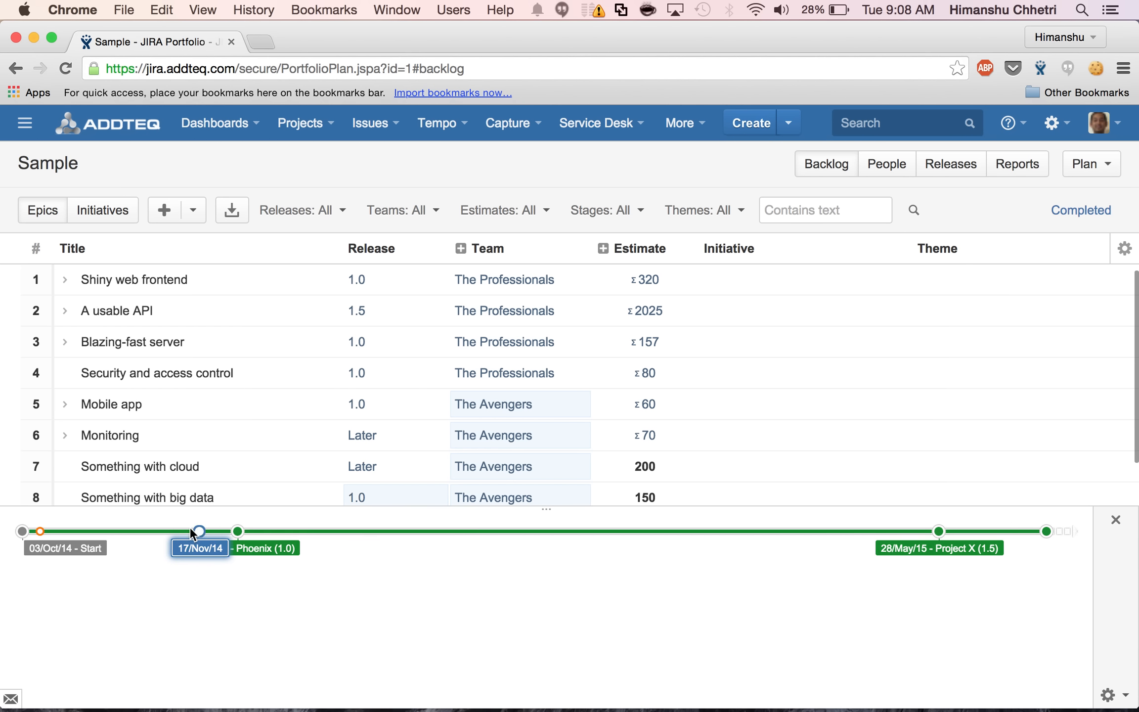
# Review the schedule as release summaries, initiatives and sprint capacity, and return to the plain release timeline.
pyautogui.click(1112, 695)
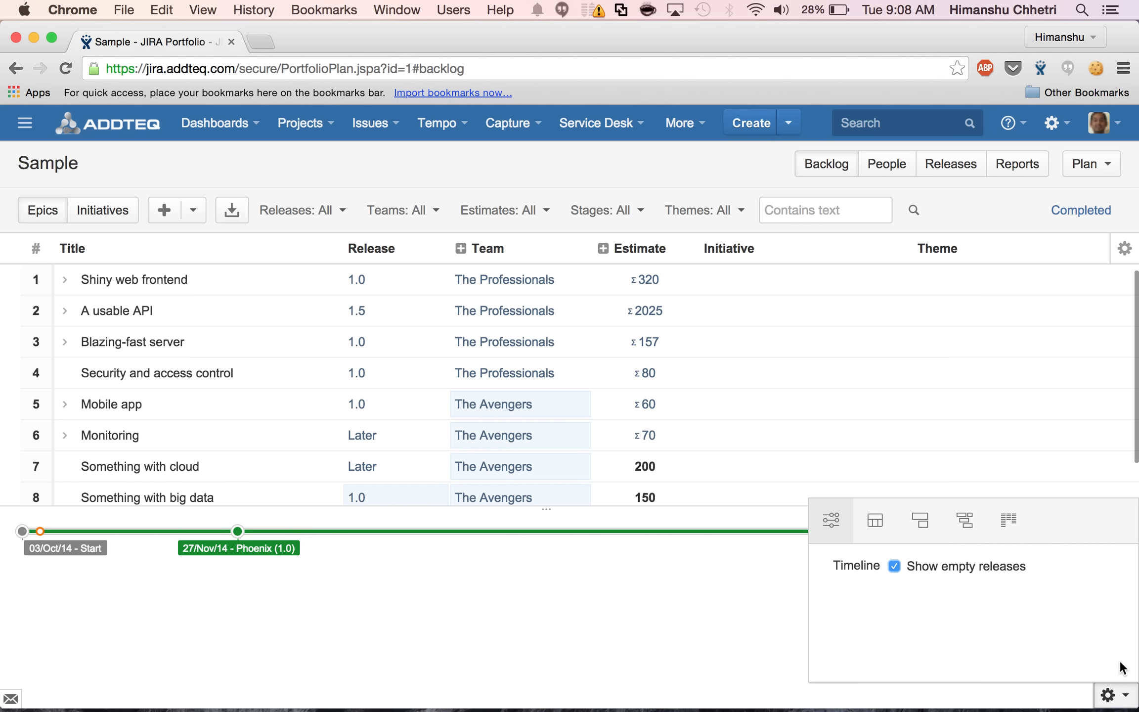
pyautogui.click(873, 526)
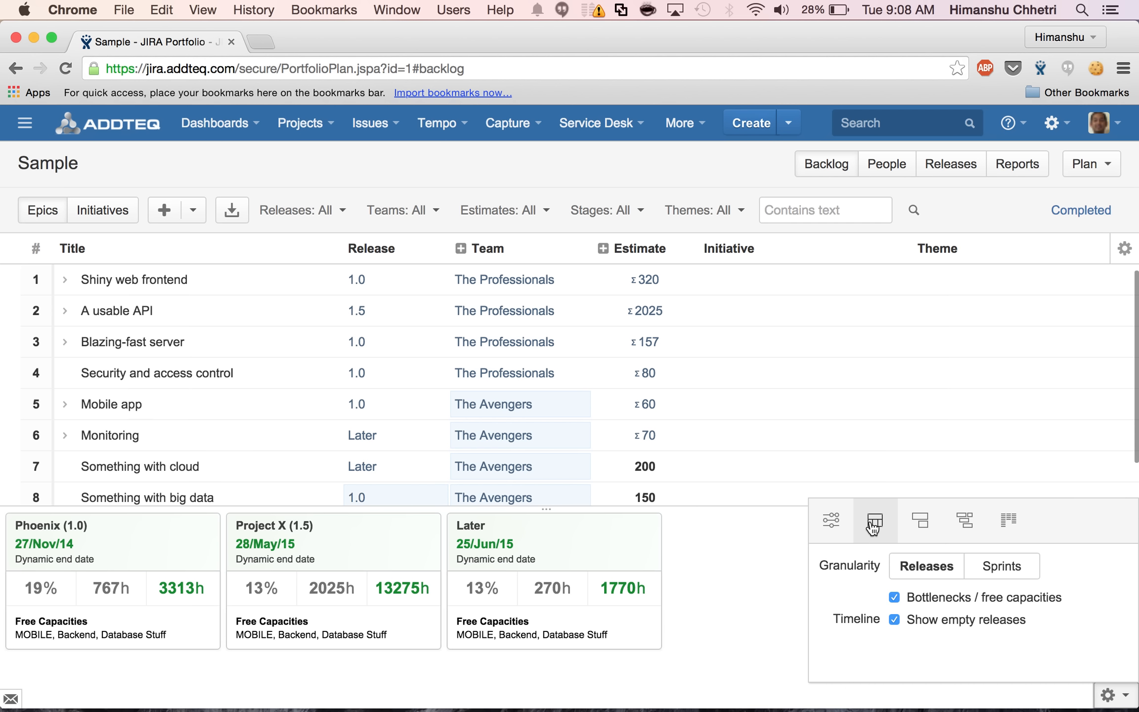
pyautogui.click(915, 527)
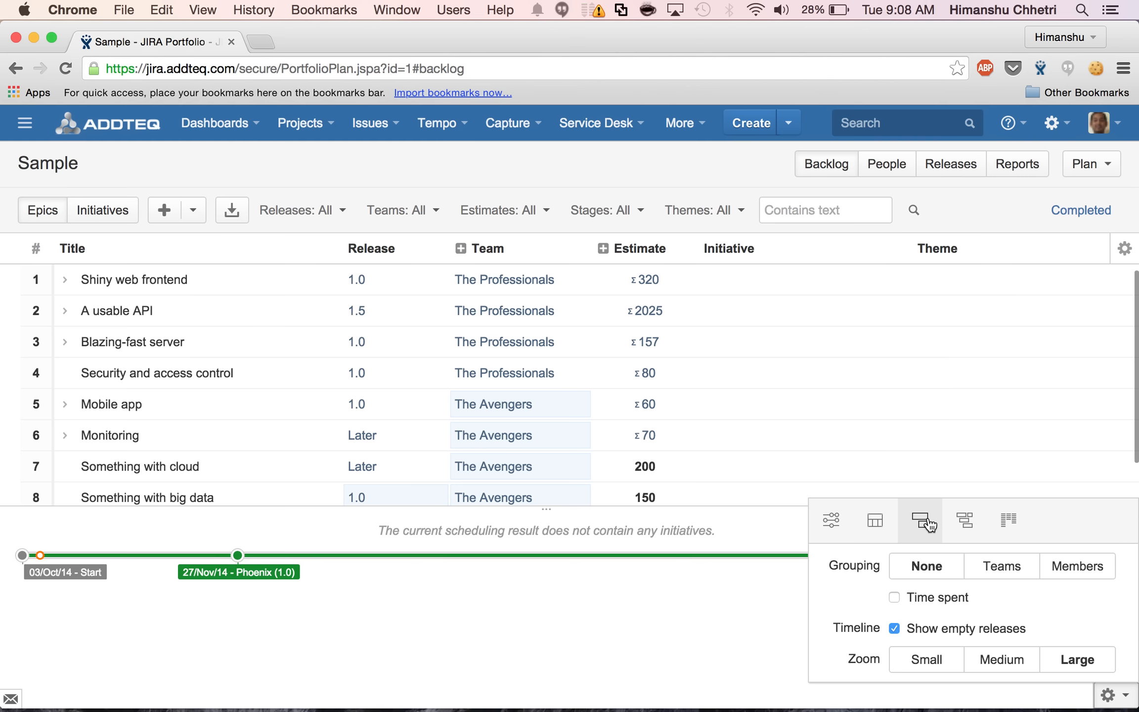
pyautogui.click(1013, 528)
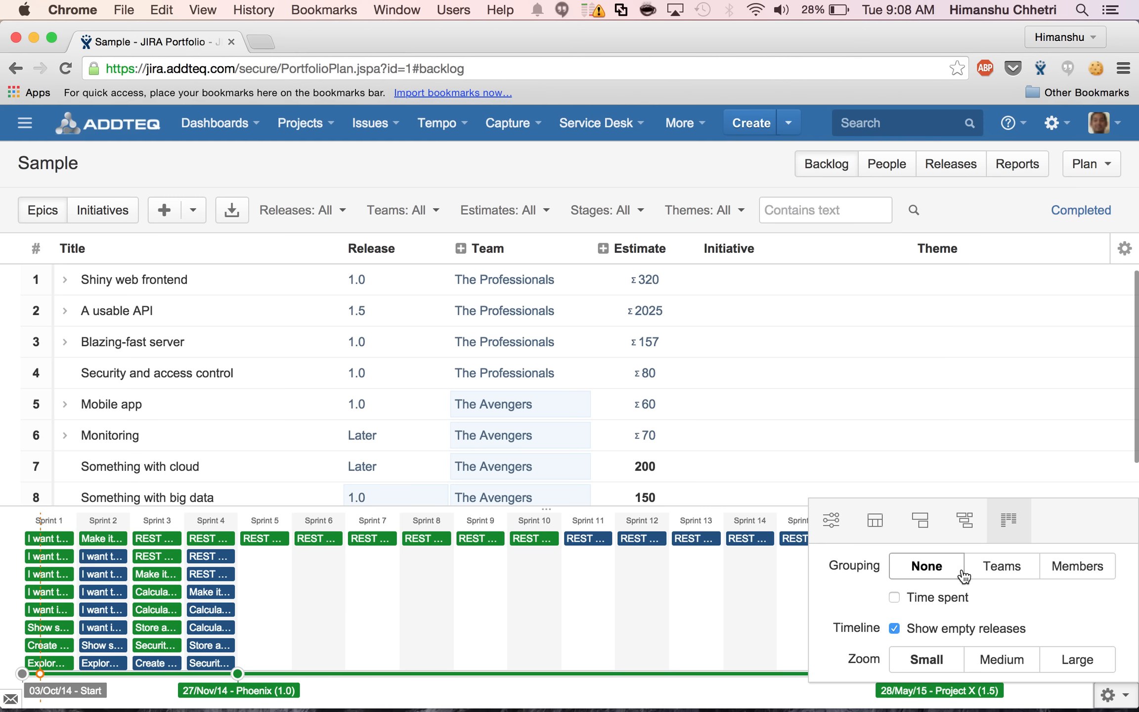
pyautogui.click(835, 519)
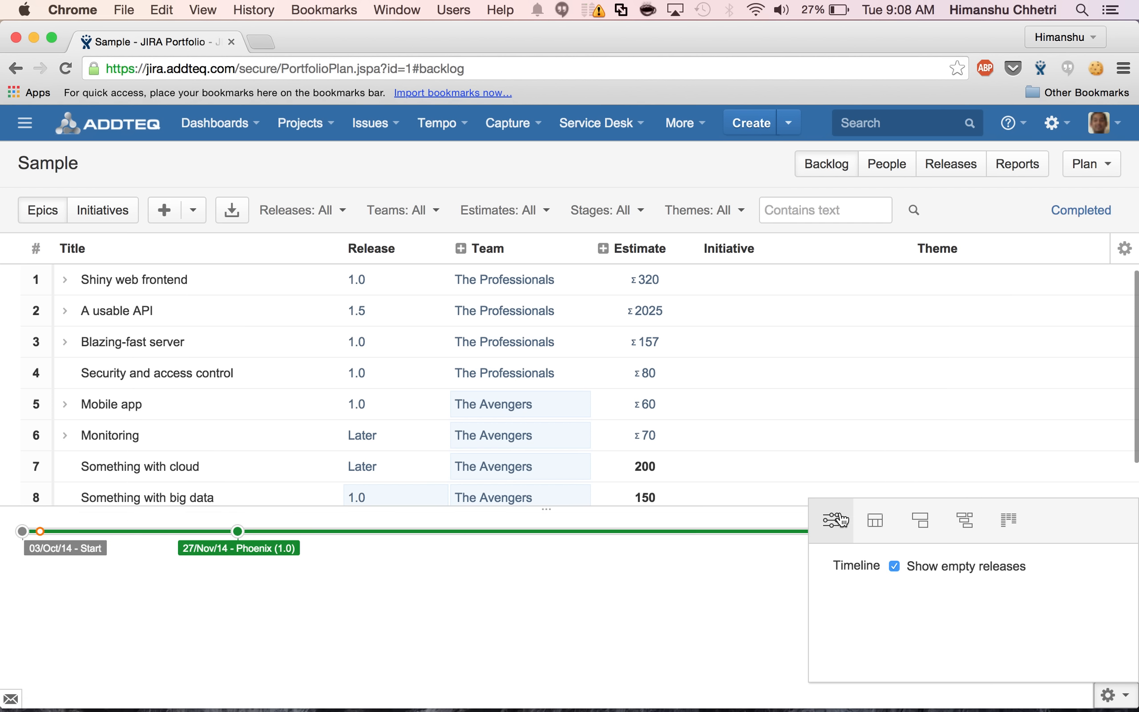
pyautogui.click(741, 609)
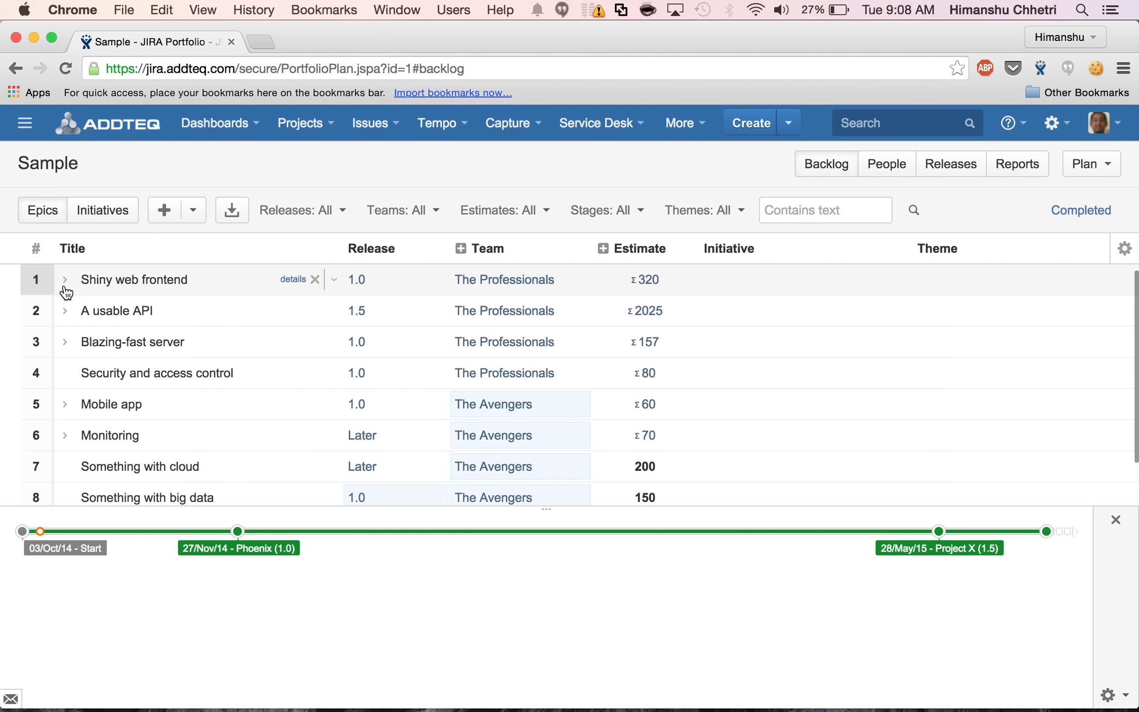
# Look at the backlog's epics and the release options offered for the Shiny web frontend epic.
pyautogui.scroll(-1, 77, 415)
pyautogui.scroll(2, 79, 413)
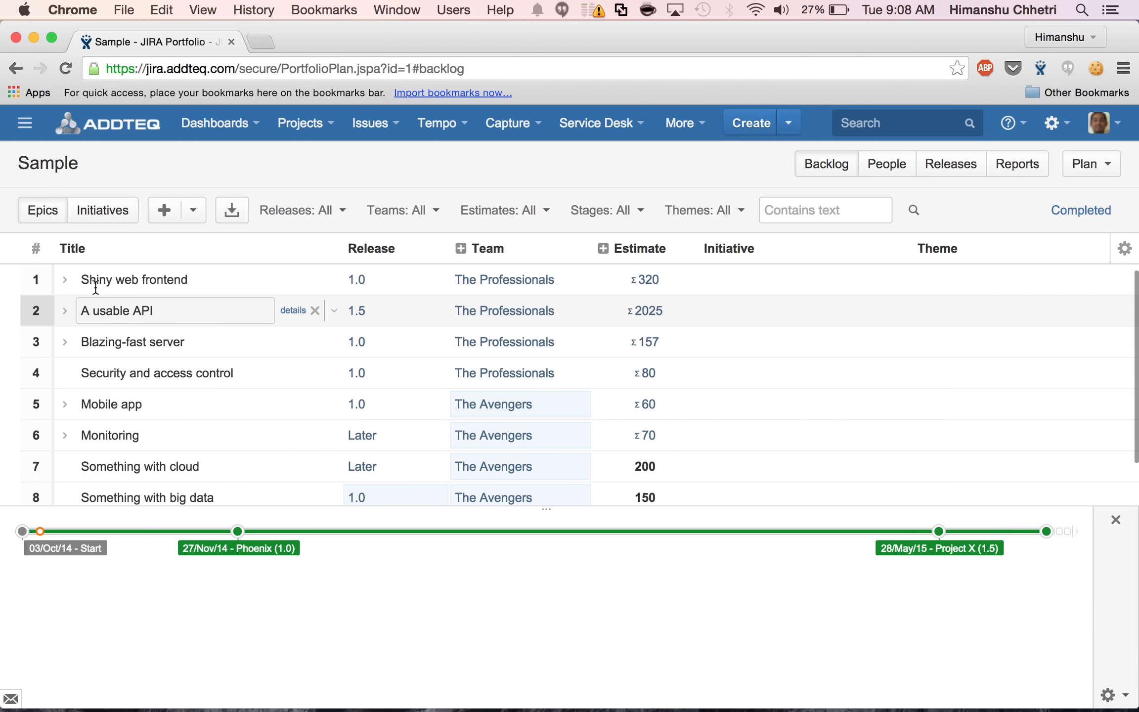
pyautogui.click(371, 286)
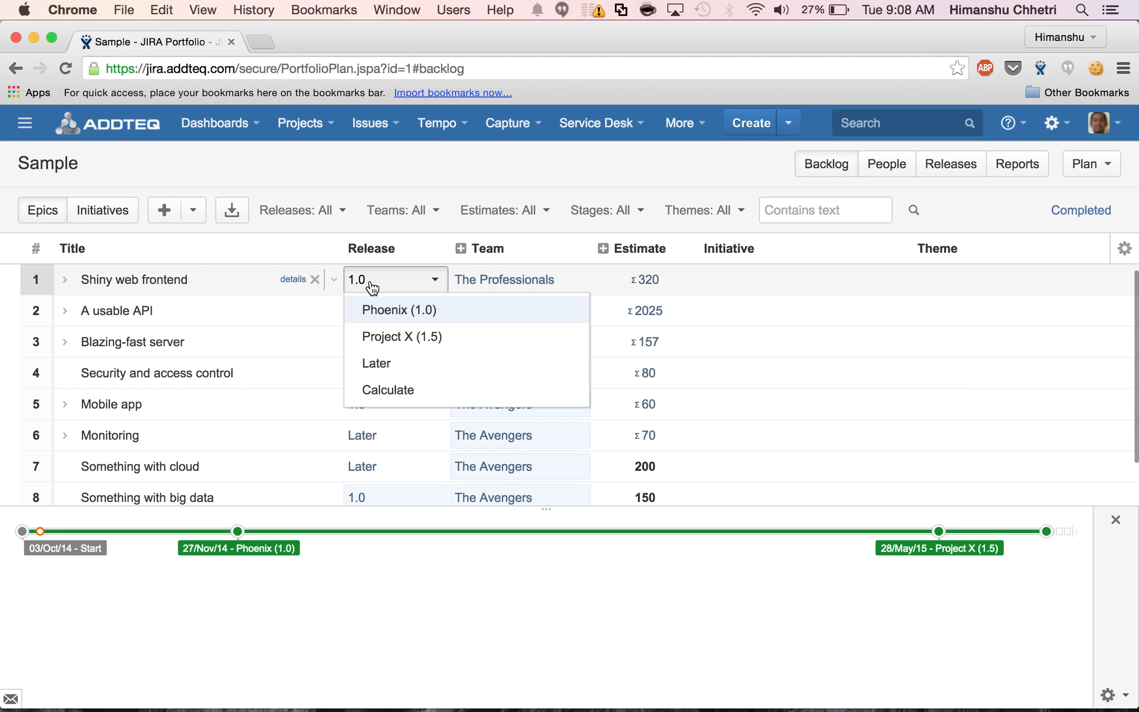
pyautogui.click(405, 173)
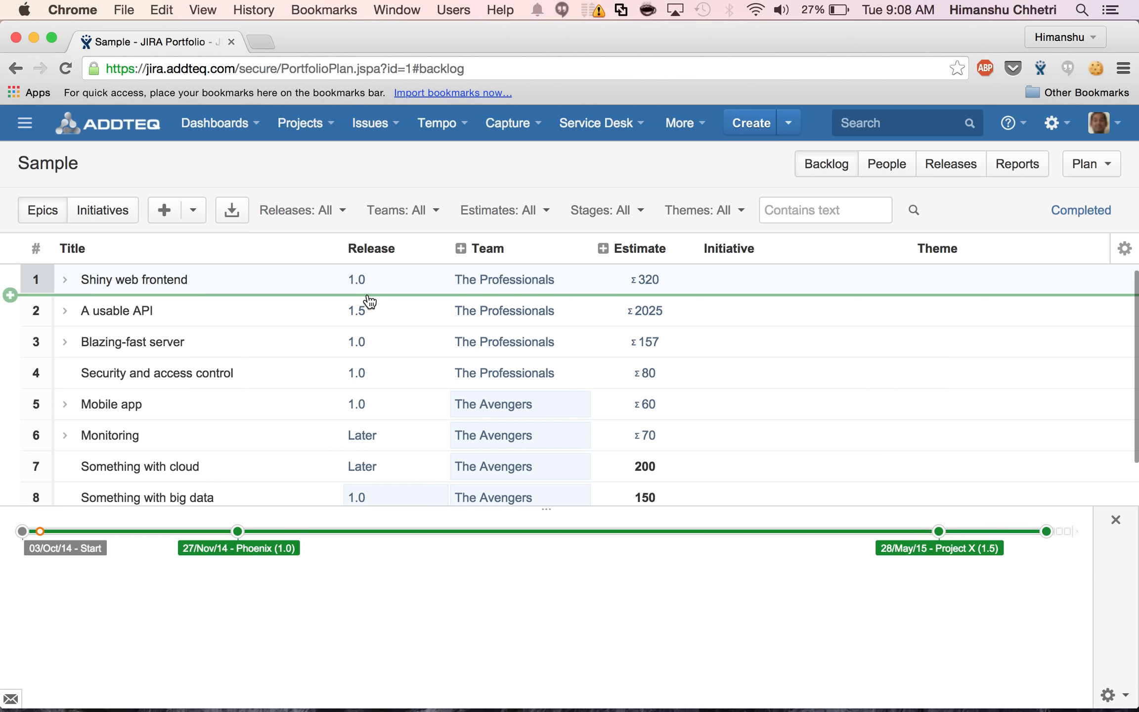
# Expand the Shiny web frontend epic and look through its stories.
pyautogui.click(66, 285)
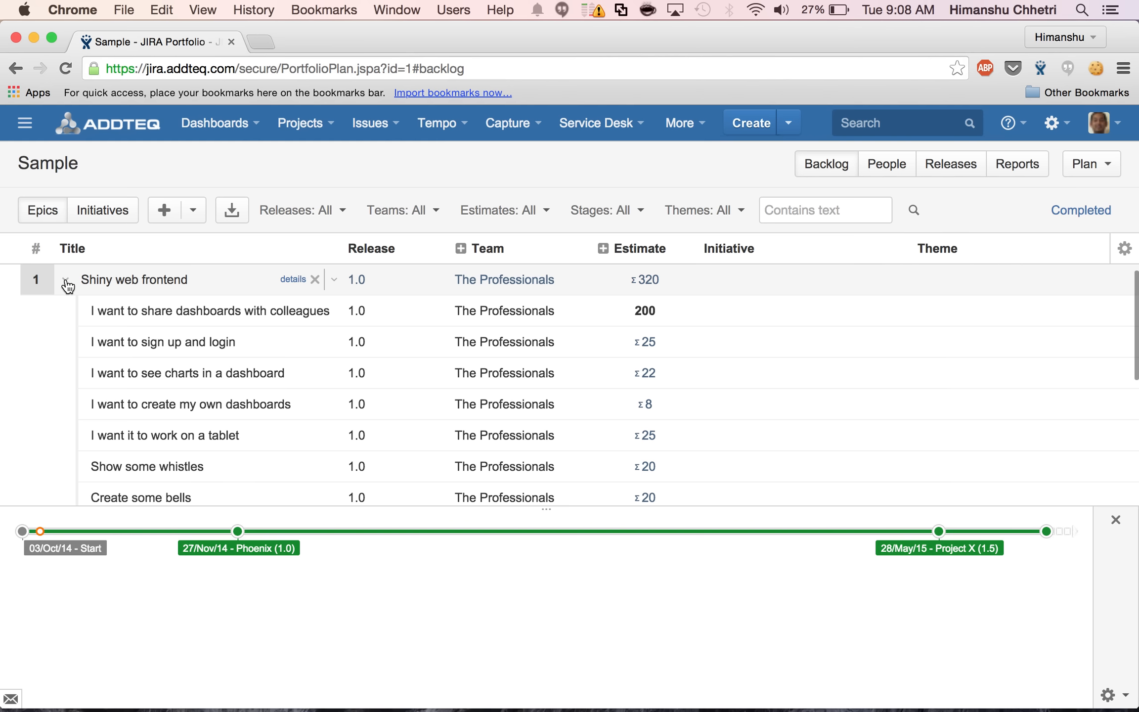
pyautogui.scroll(-2, 152, 319)
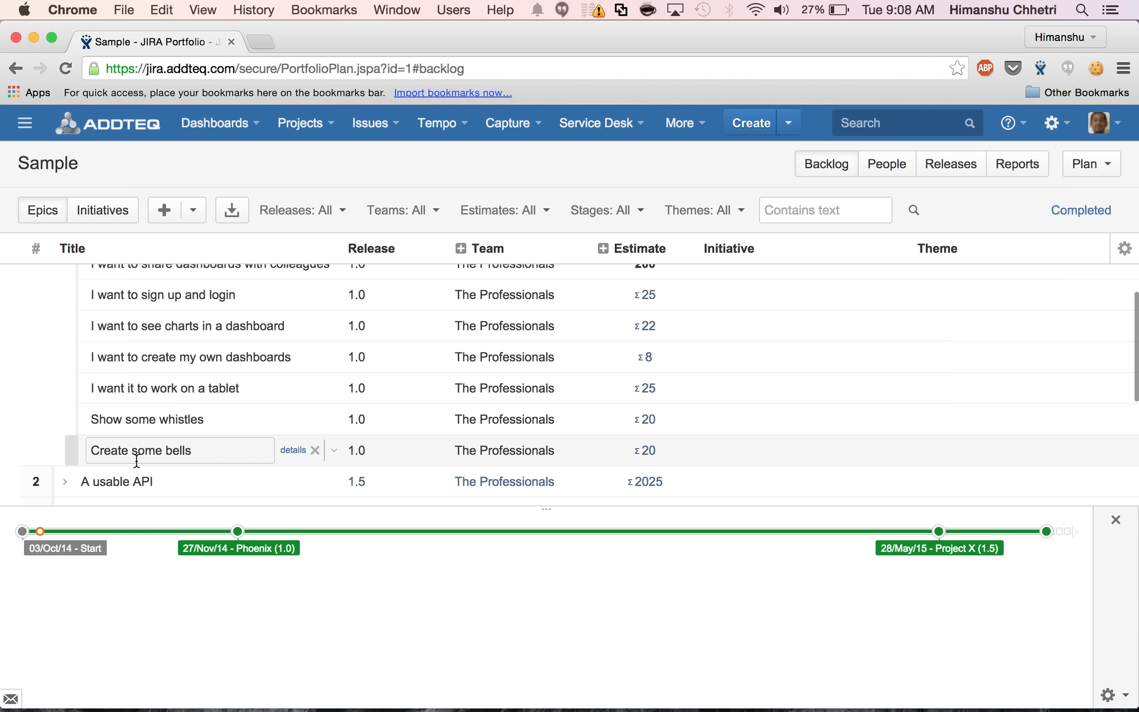
pyautogui.scroll(2, 148, 420)
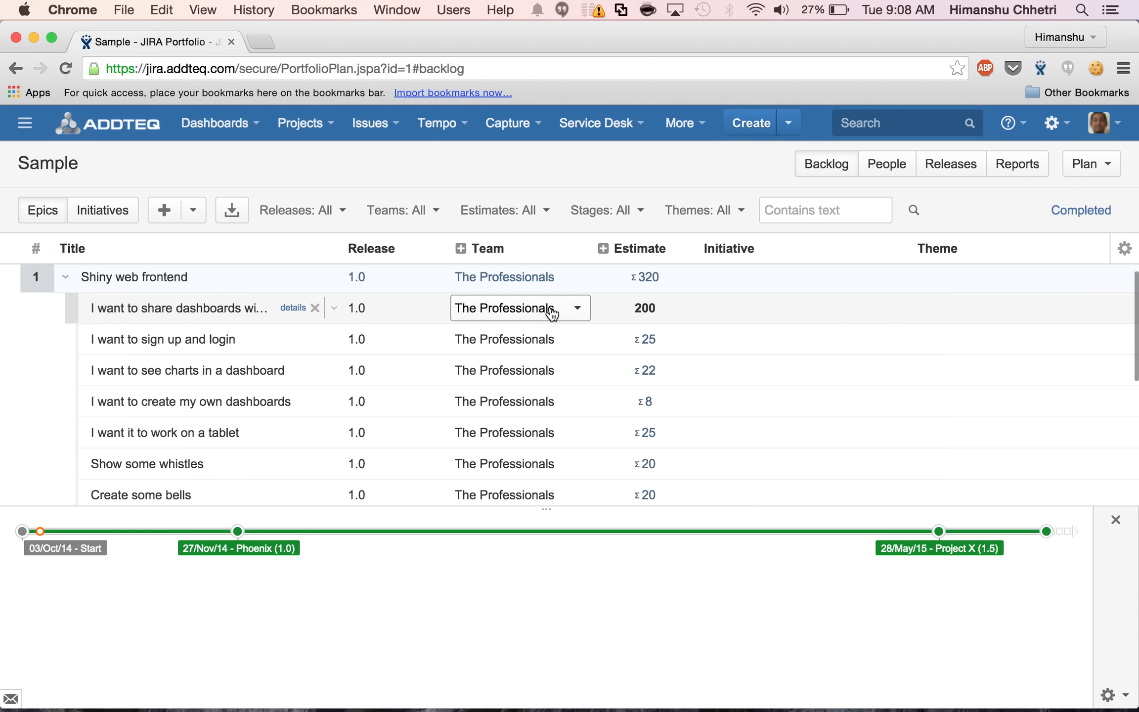
# Set the estimate of the story "I want to share dashboards with colleagues" to 400.
pyautogui.click(635, 308)
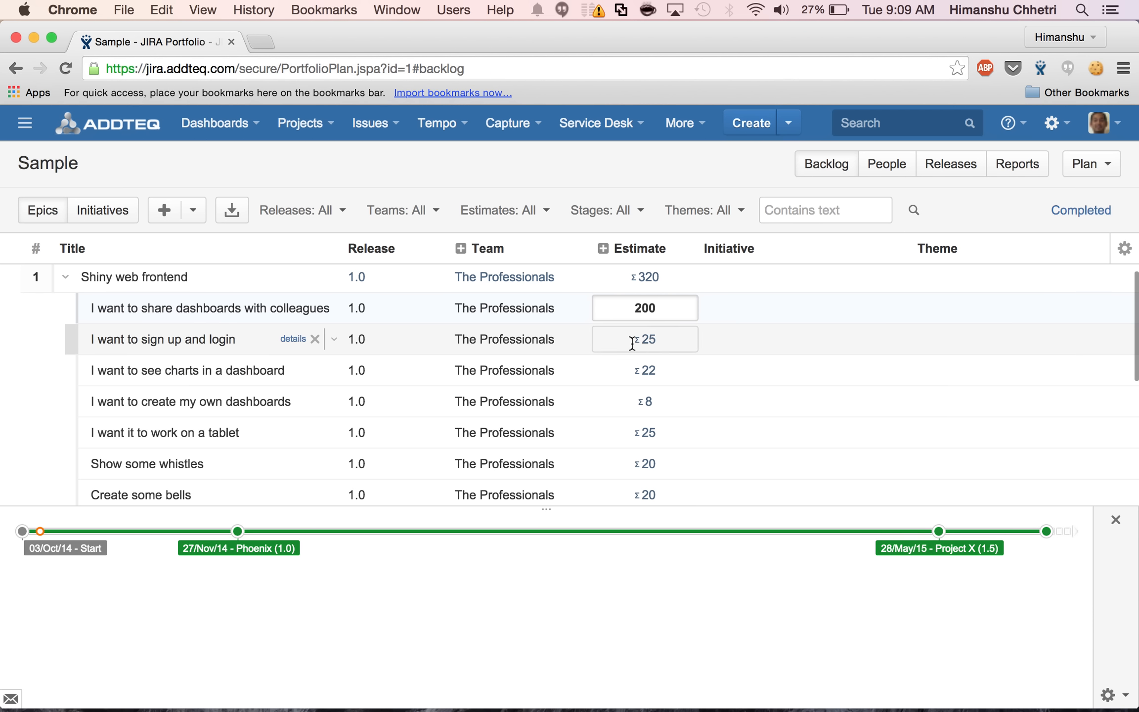
pyautogui.press('BackSpace')
pyautogui.write('4')
pyautogui.press('Return')
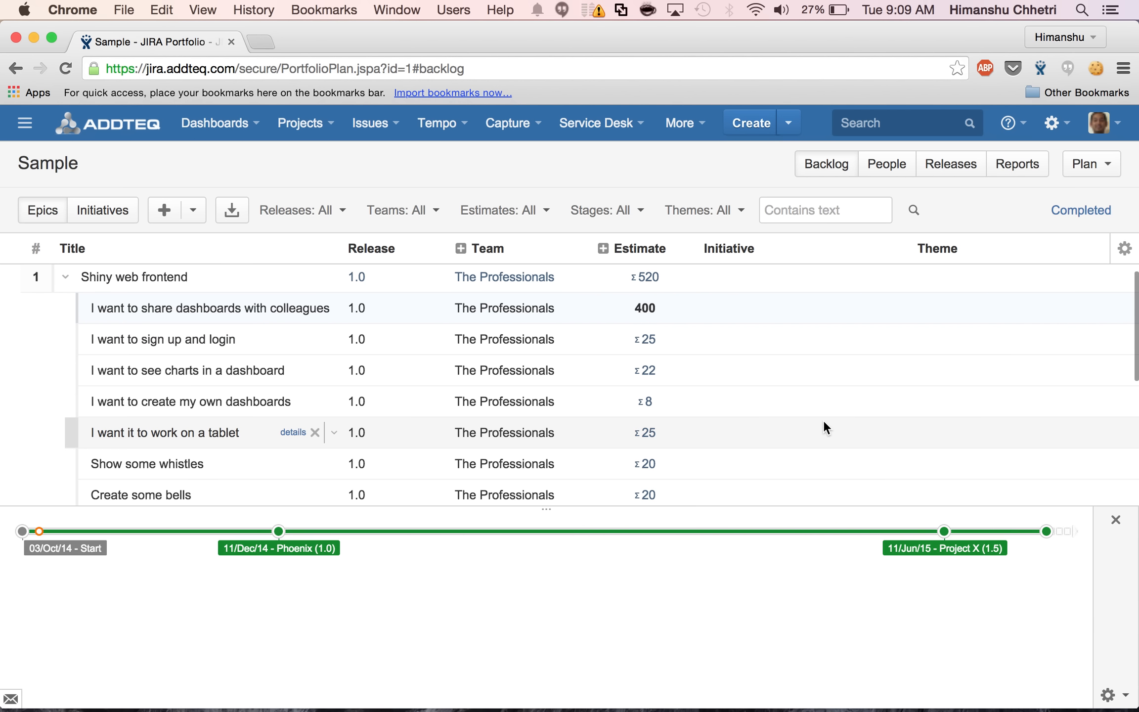
# Return the dashboard-sharing story's estimate to 200.
pyautogui.click(638, 308)
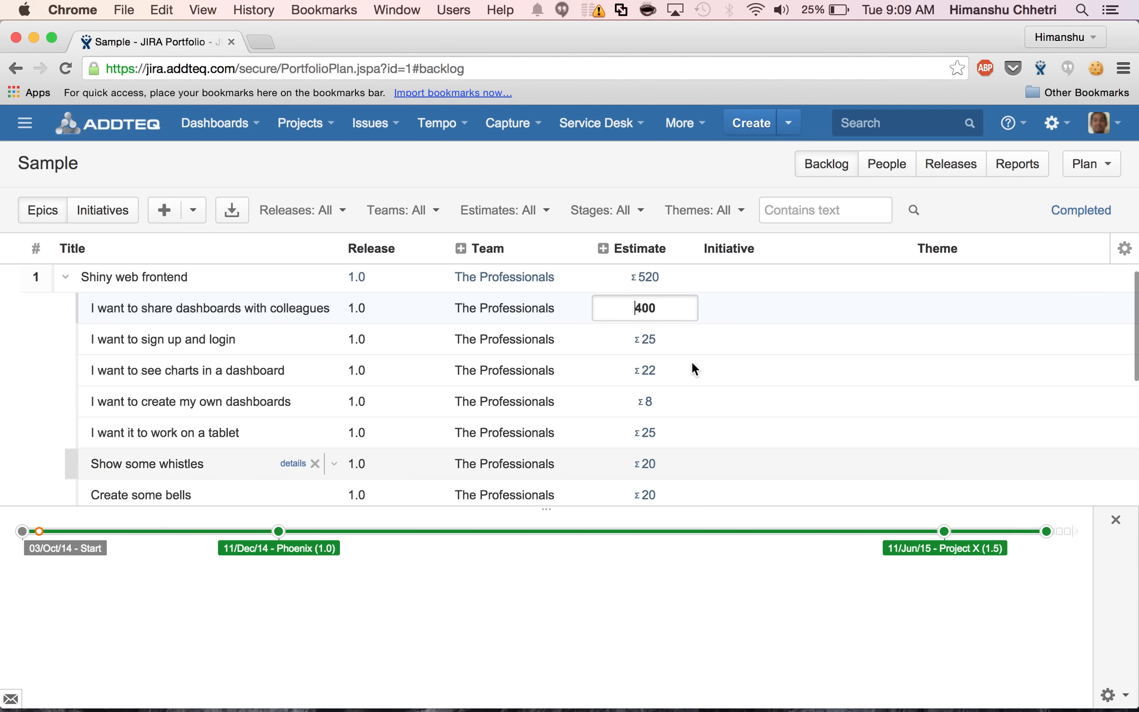
pyautogui.click(639, 307)
pyautogui.press('BackSpace')
pyautogui.write('2')
pyautogui.click(647, 597)
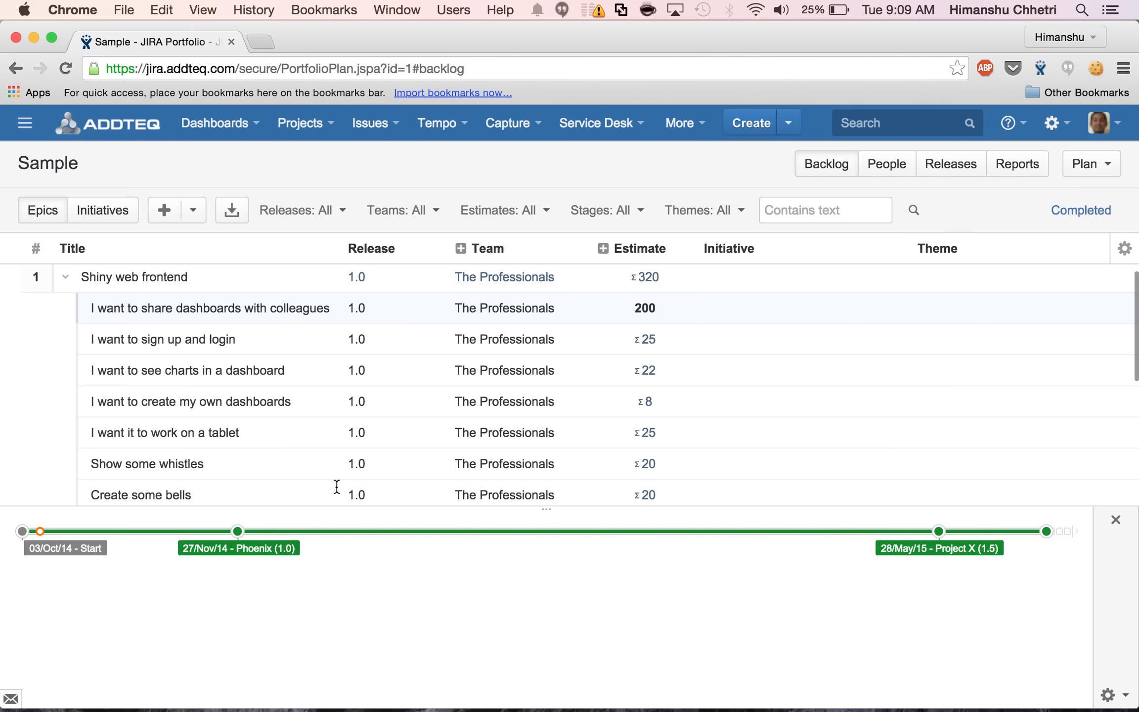
# Raise the dashboard-sharing story's estimate to 400 again to compare the release dates.
pyautogui.click(640, 309)
pyautogui.press('BackSpace')
pyautogui.write('4')
pyautogui.click(587, 593)
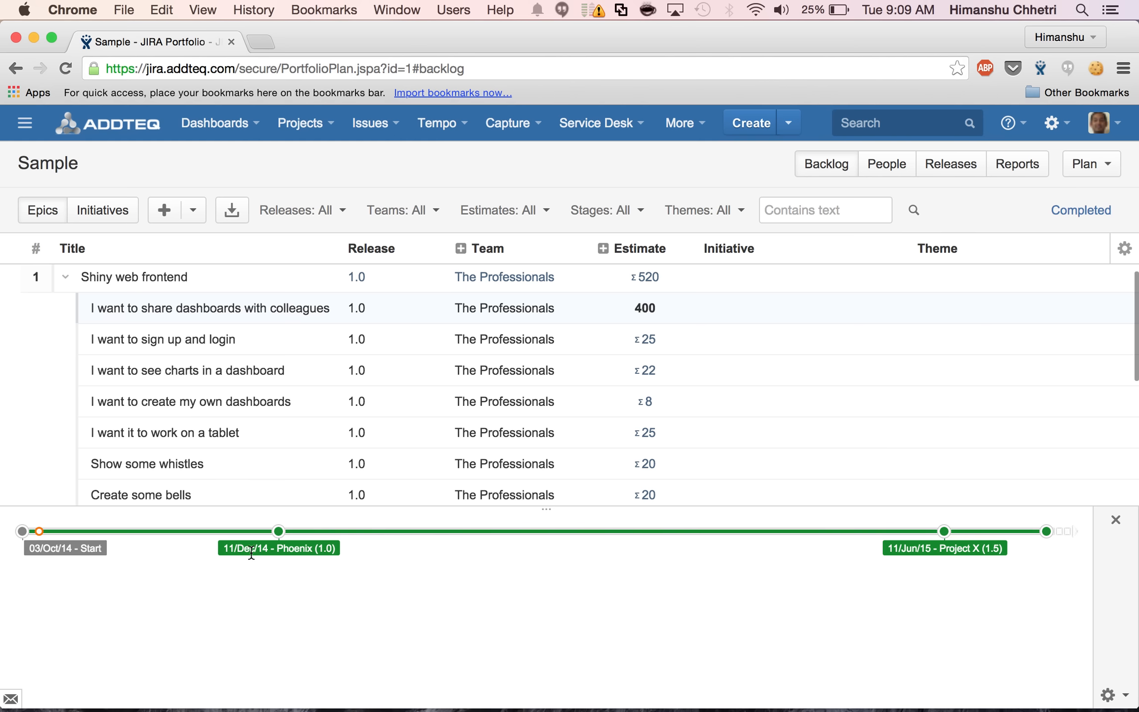
# Restore the estimate of the dashboard-sharing story under Shiny web frontend to 200.
pyautogui.doubleClick(642, 308)
pyautogui.write('200')
pyautogui.click(640, 576)
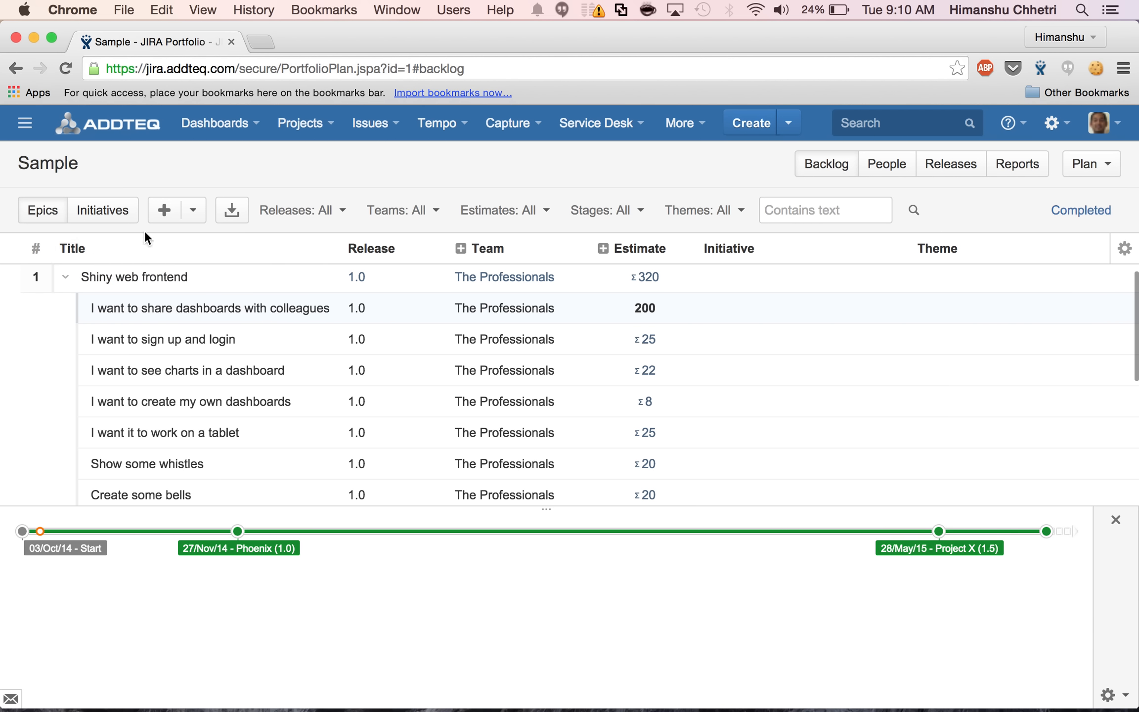
# Collapse the Shiny web frontend epic and look through the list of epics.
pyautogui.click(64, 277)
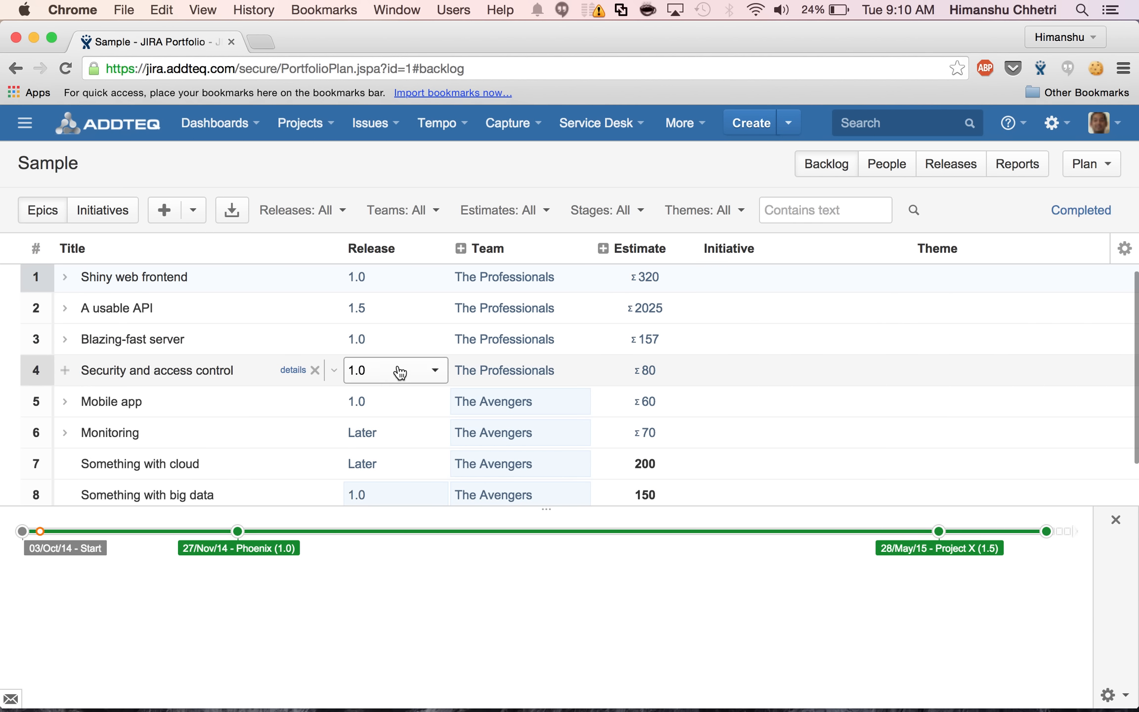
pyautogui.scroll(-2, 399, 372)
pyautogui.scroll(2, 399, 372)
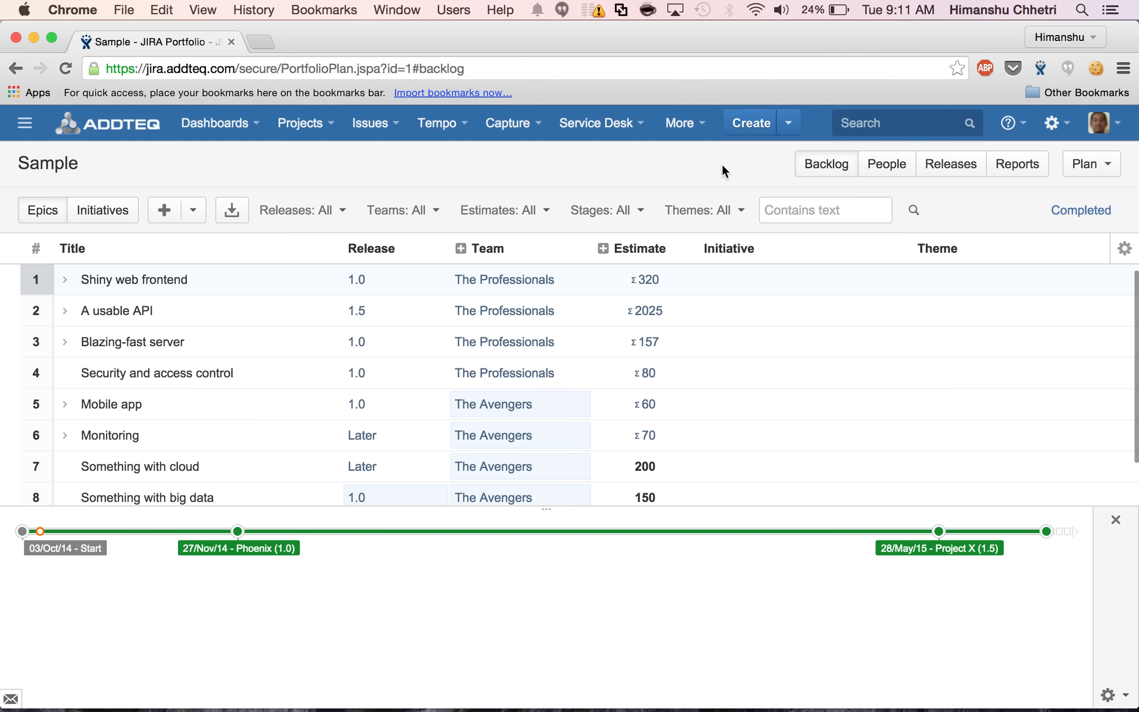
# Show the plan's people and teams, with the members of The Professionals expanded.
pyautogui.click(883, 171)
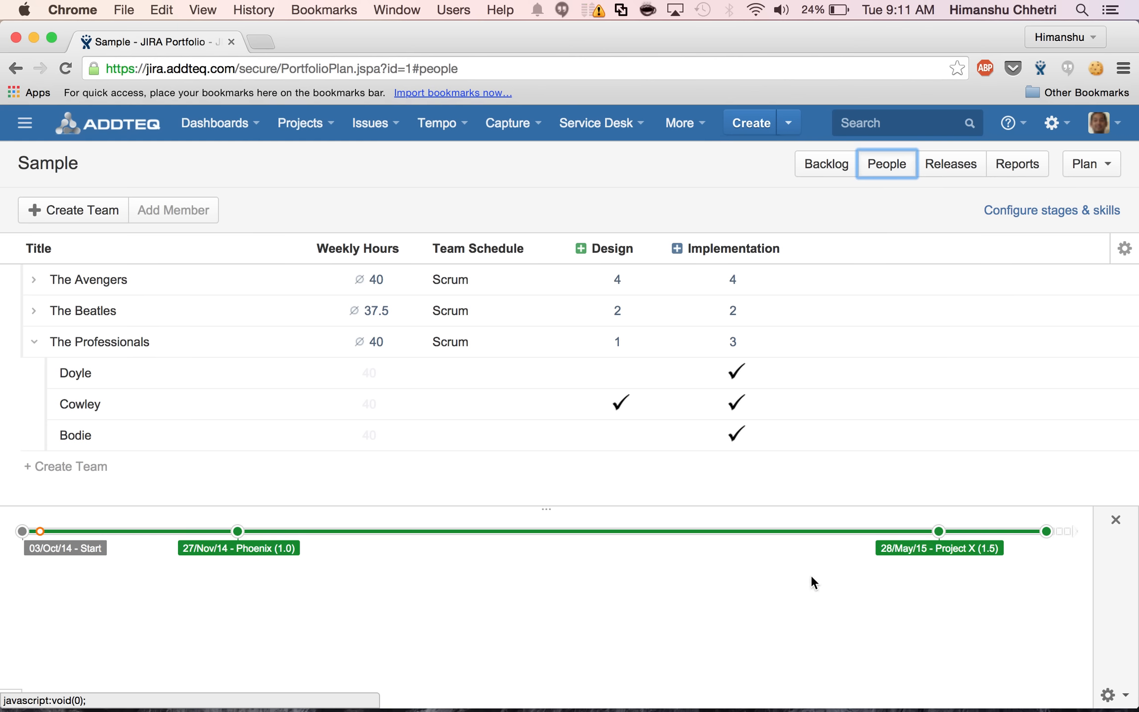
pyautogui.click(33, 348)
pyautogui.click(33, 349)
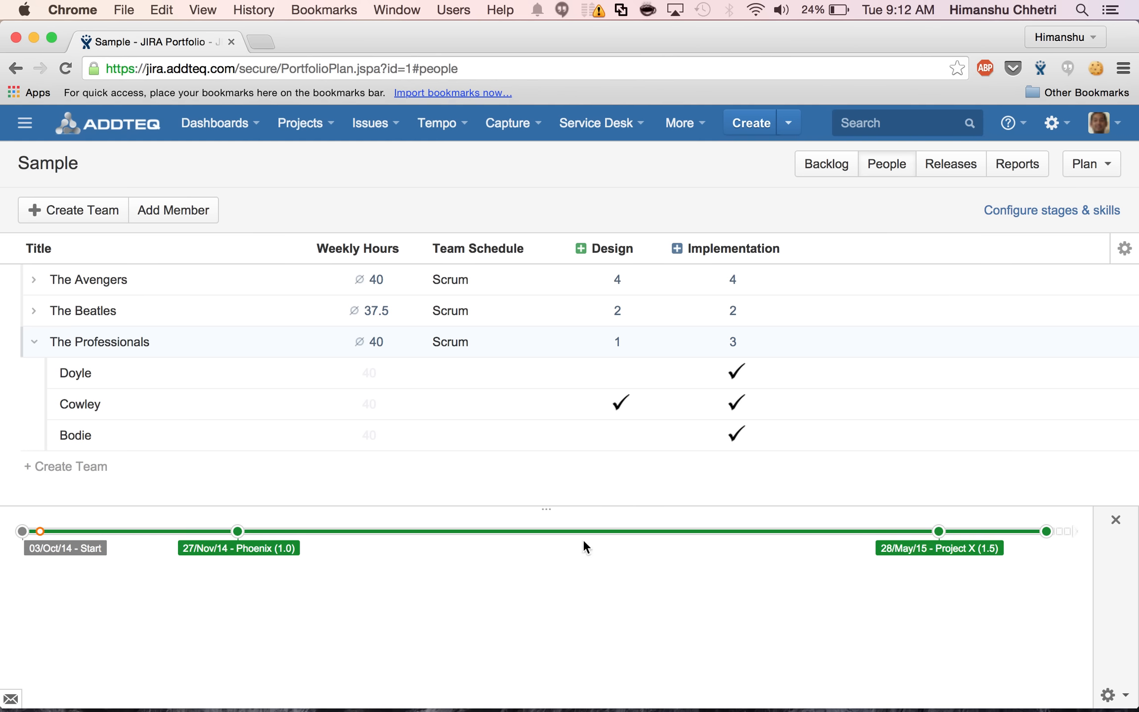
# Add the JIRA user Addteq Robot to The Professionals and assign it the Implementation stage.
pyautogui.moveTo(47, 457)
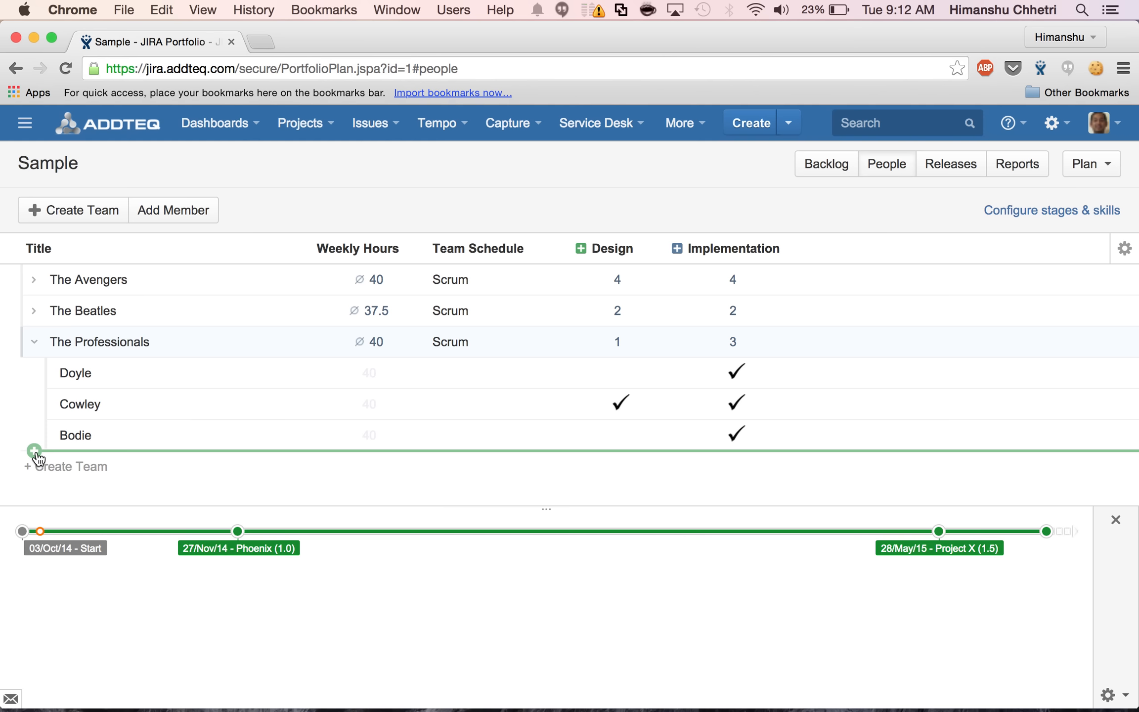
pyautogui.click(35, 451)
pyautogui.write('robo')
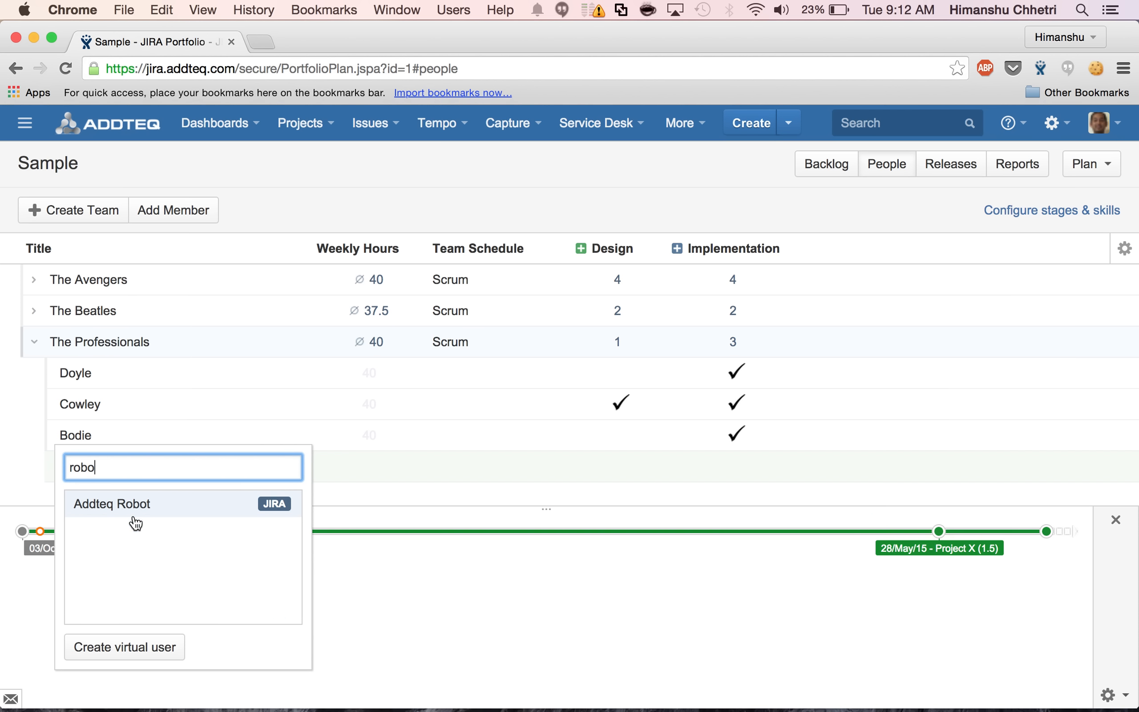
pyautogui.click(138, 513)
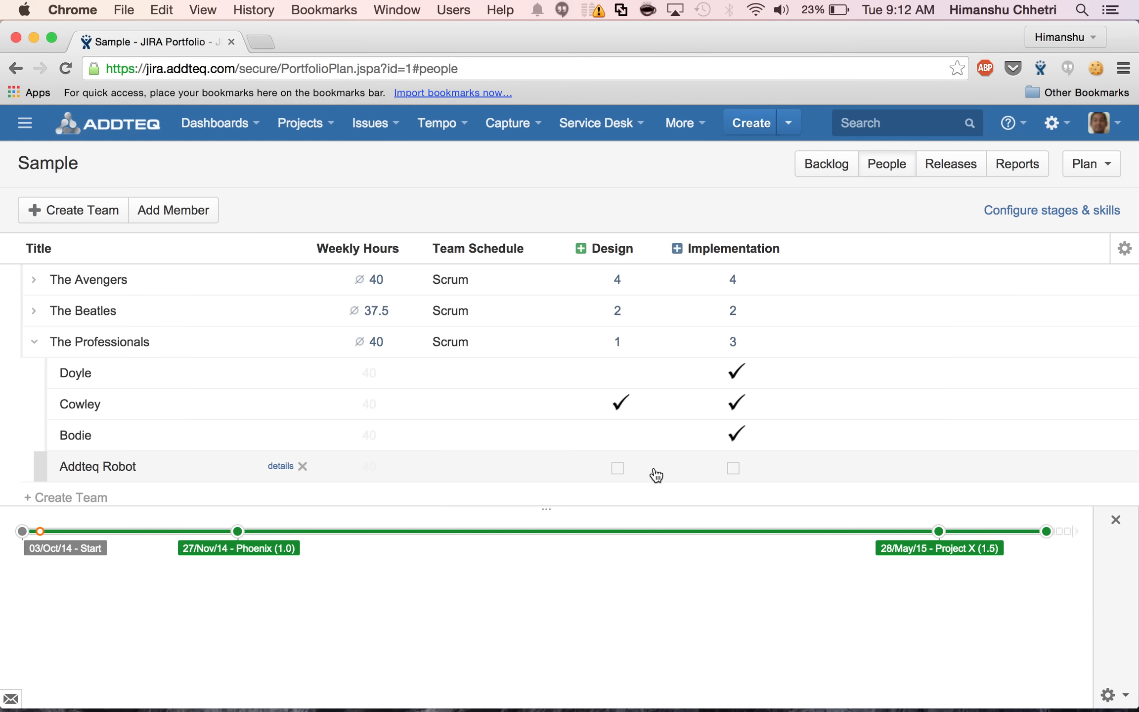
pyautogui.click(733, 470)
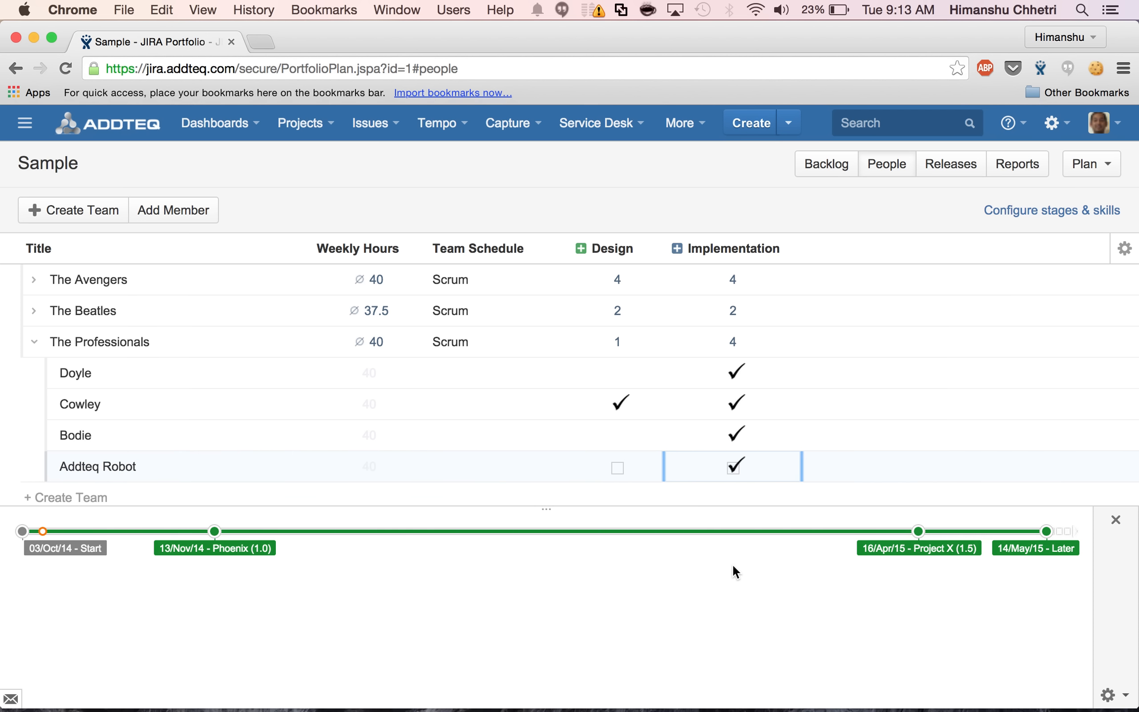
# Switch to the JIRA Portfolio Intro presentation in Keynote.
pyautogui.hotkey('ctrl', 'Right')
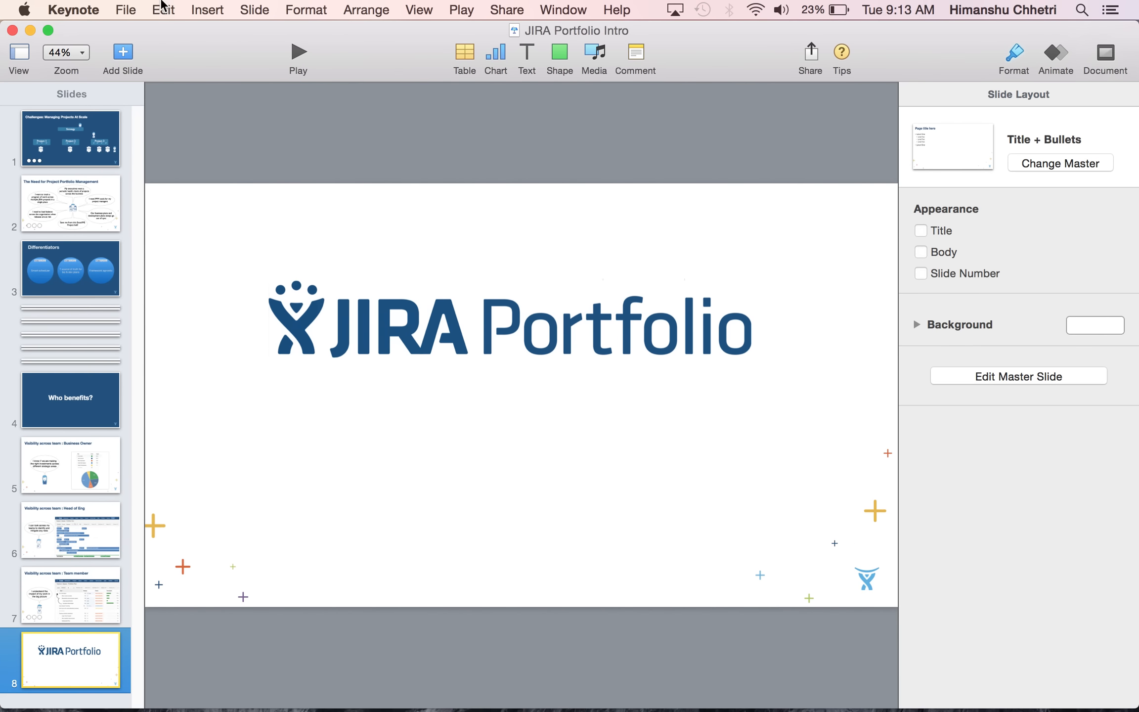